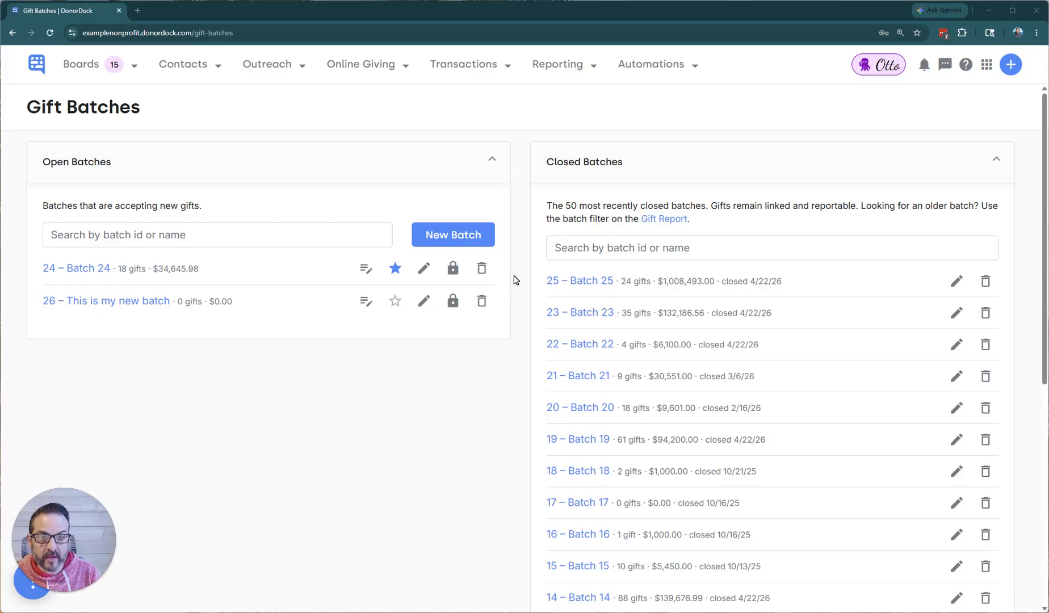
- Open the Gift Batches page and review the default fields offered for a new gift batch
click(463, 69)
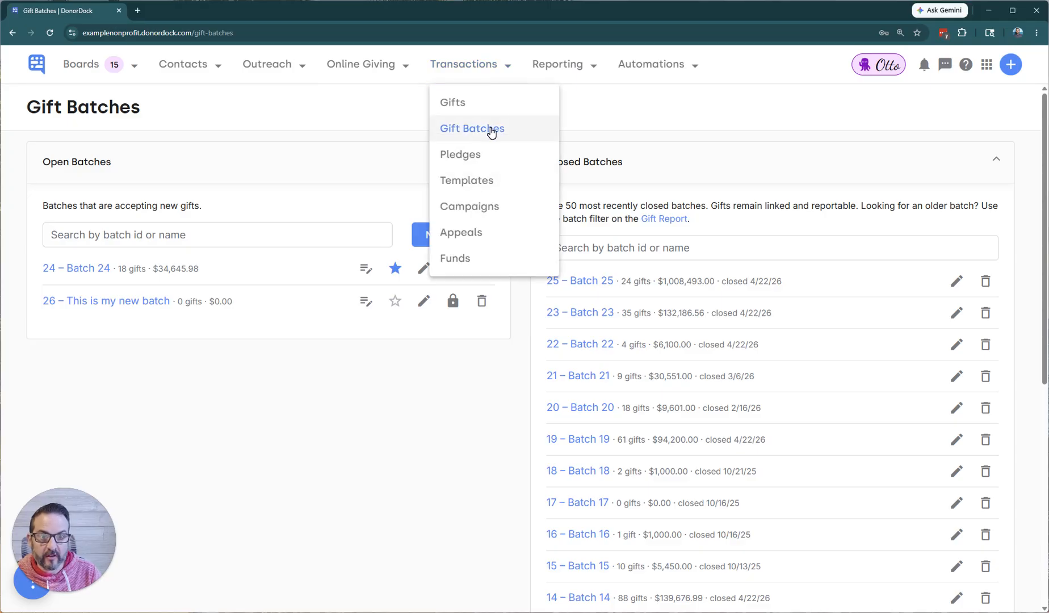
click(491, 130)
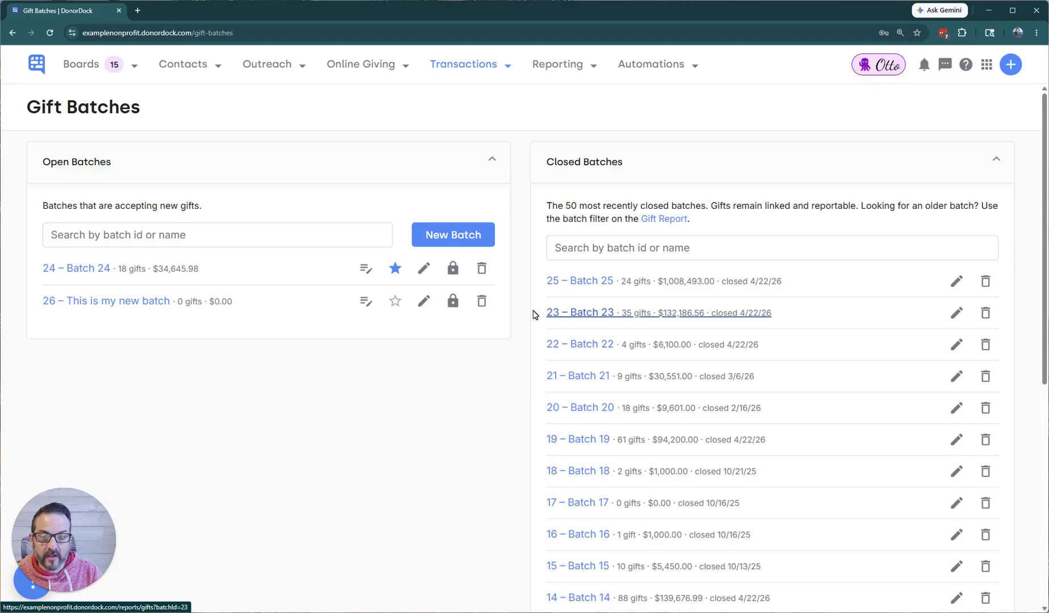
click(453, 235)
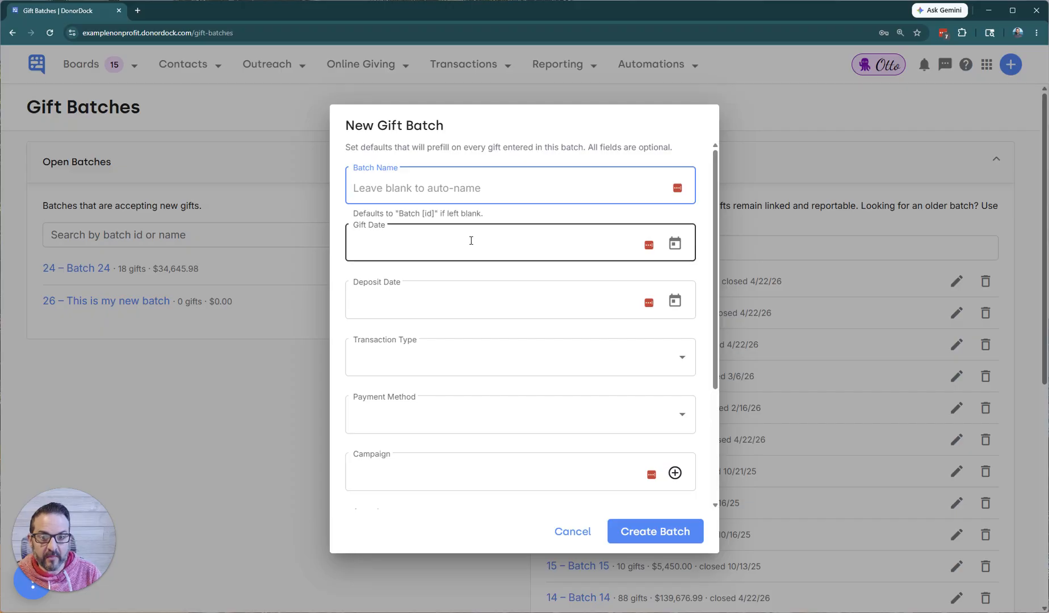
scroll(476, 242, down, 2)
scroll(478, 250, down, 1)
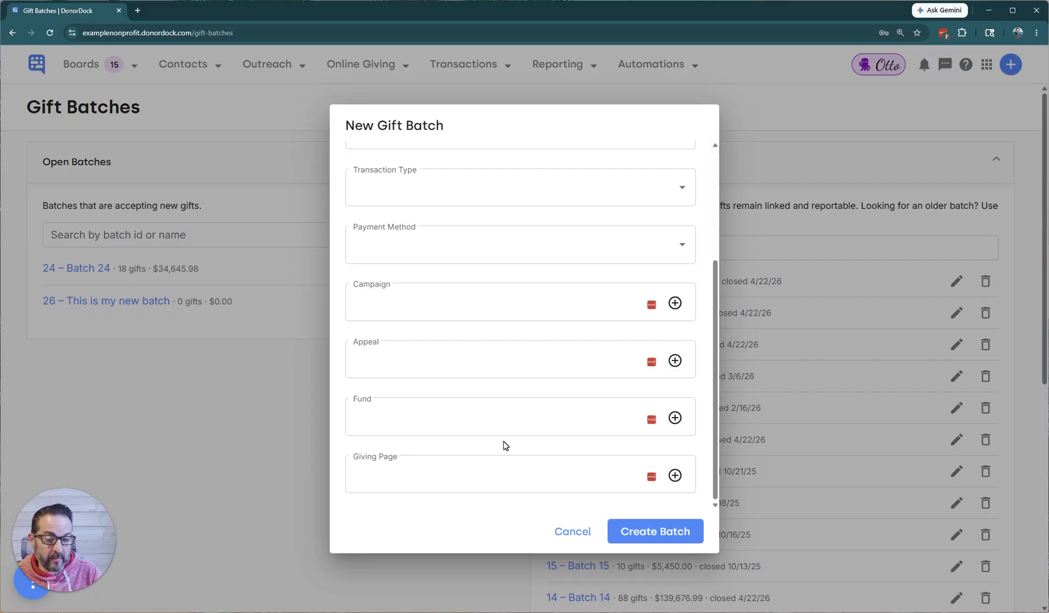
scroll(498, 421, up, 3)
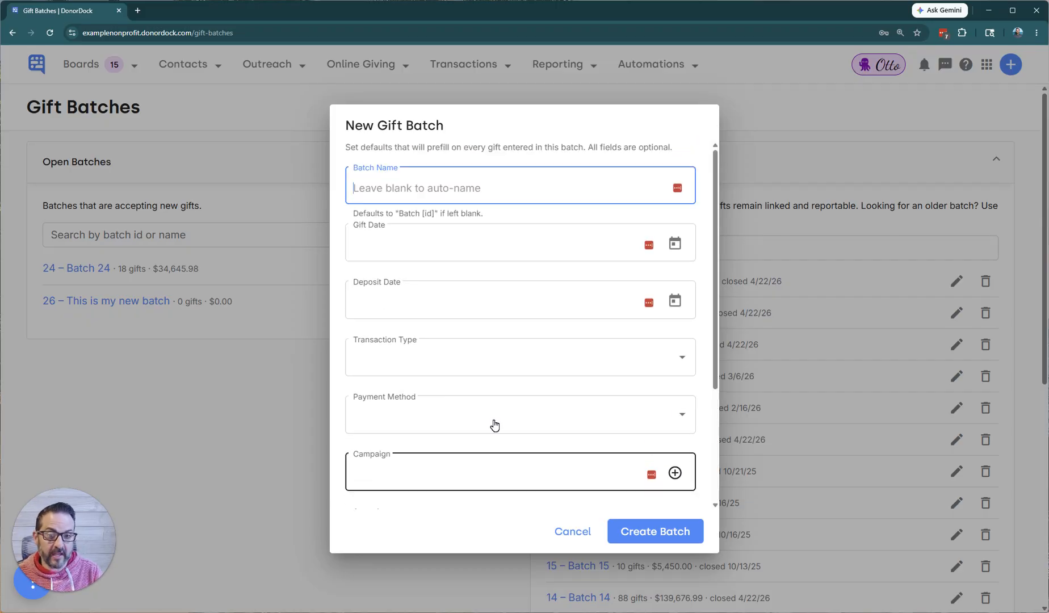
- Look through the transaction types, try Check as the new batch's default payment method, and discard the new batch
click(479, 371)
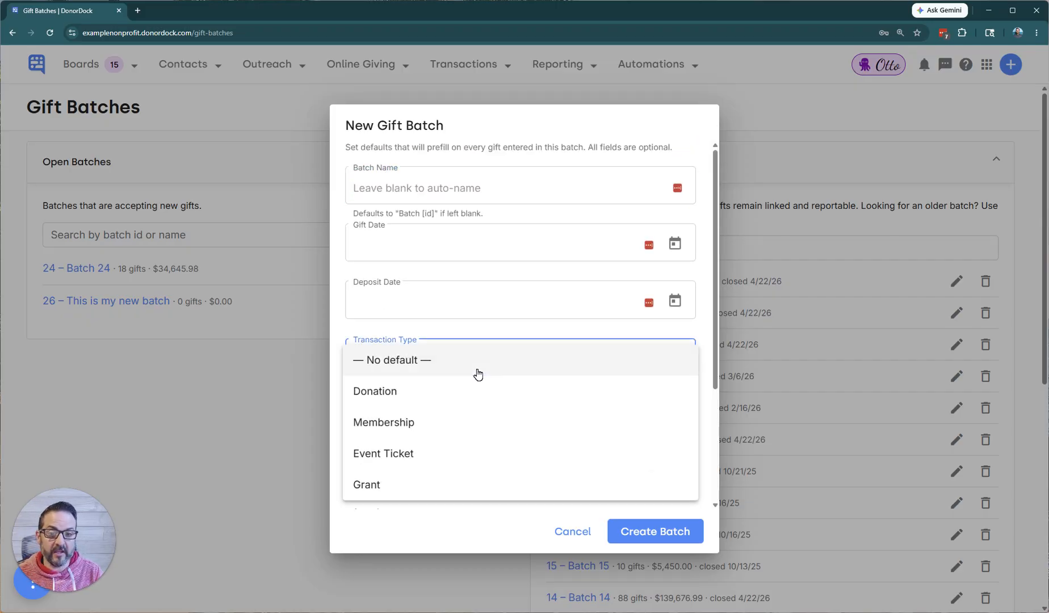
click(504, 333)
click(520, 402)
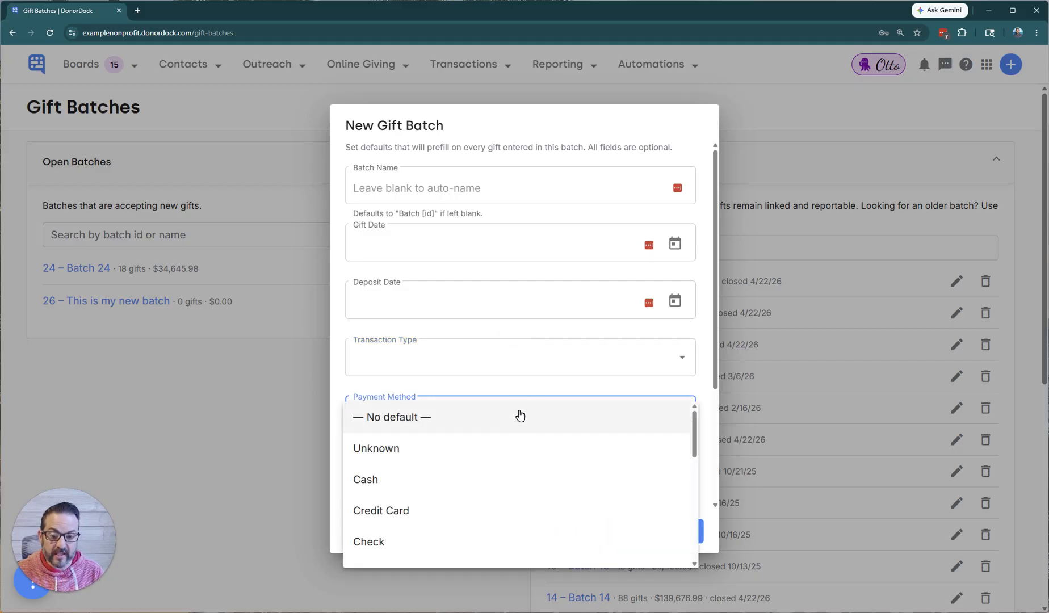
click(440, 546)
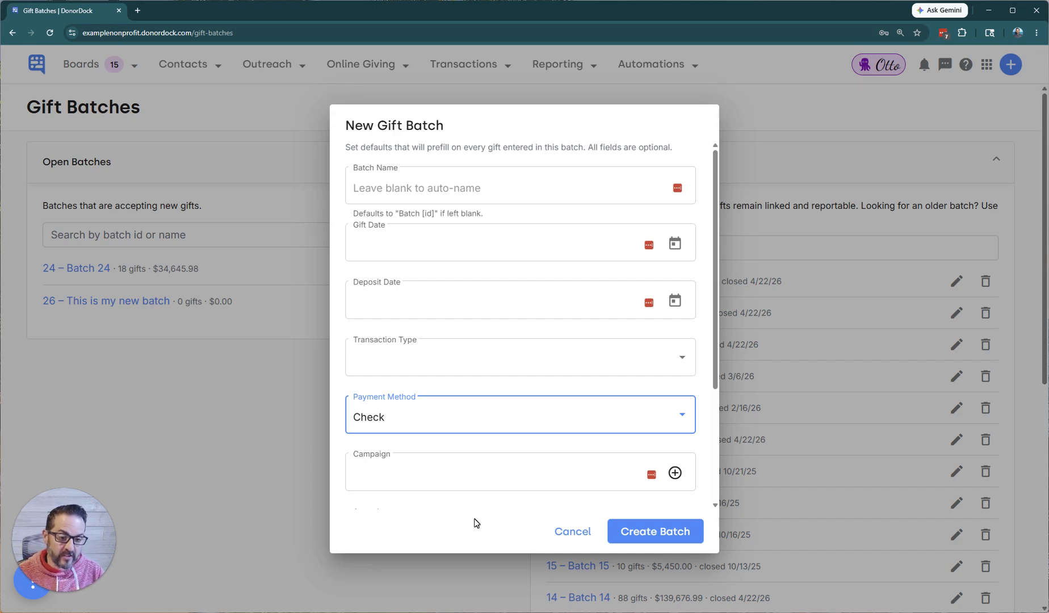
click(565, 533)
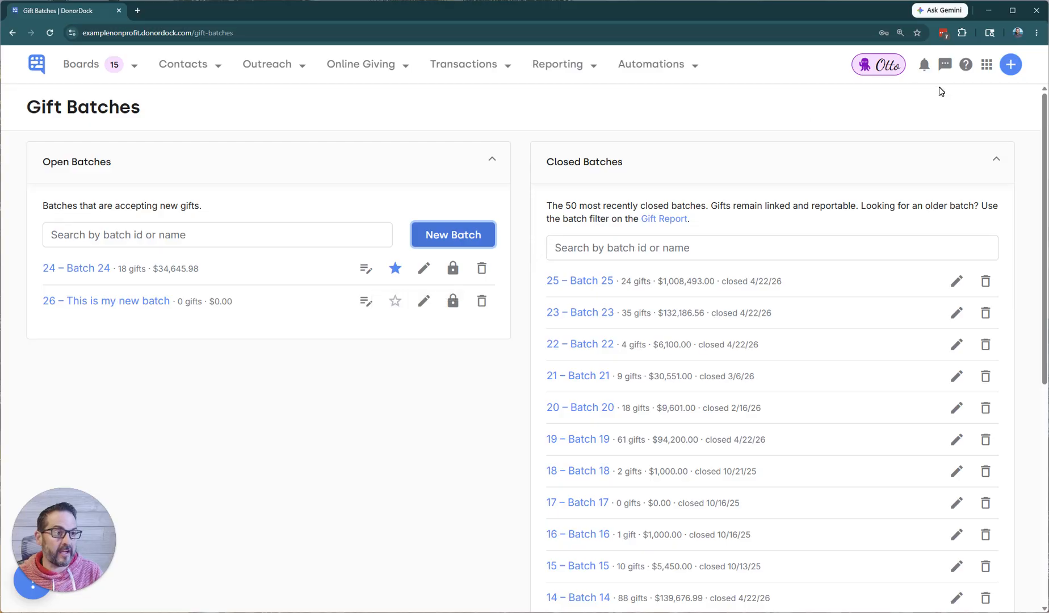
click(1012, 66)
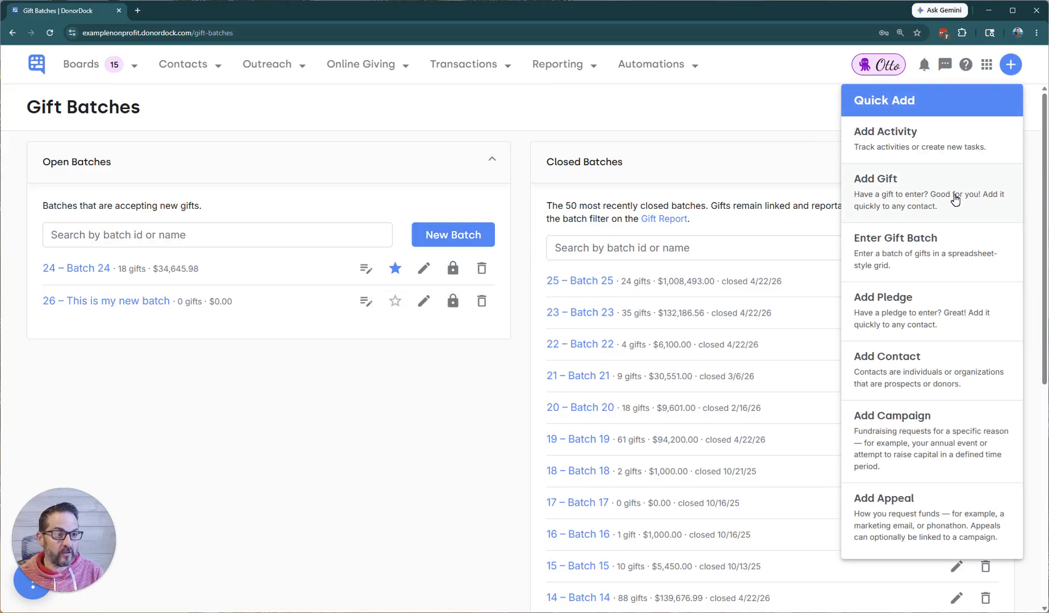
click(432, 460)
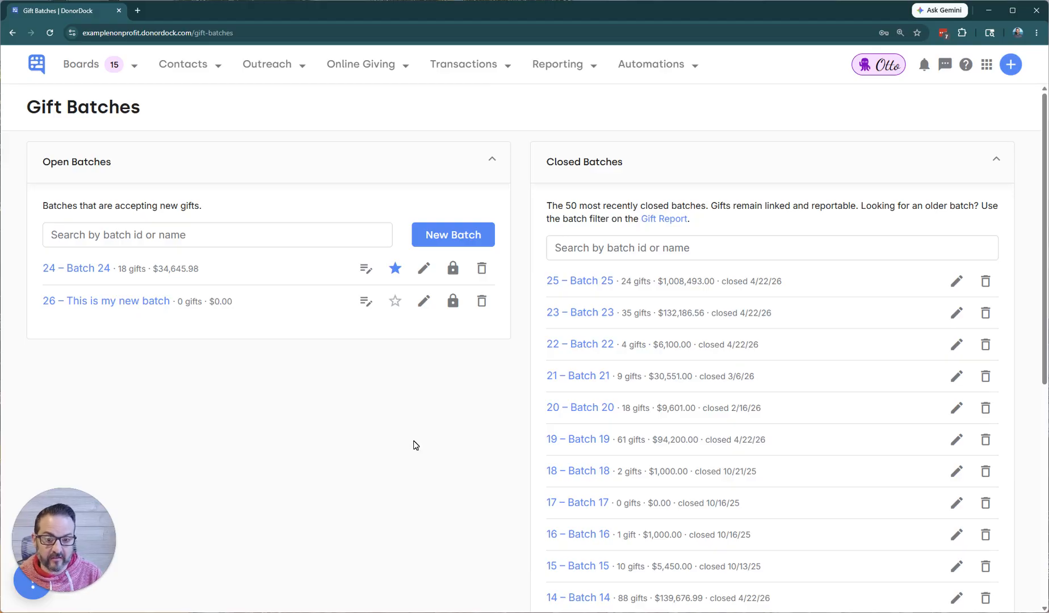
- Make "This is my new batch" the active batch and view its editable defaults without saving
click(395, 302)
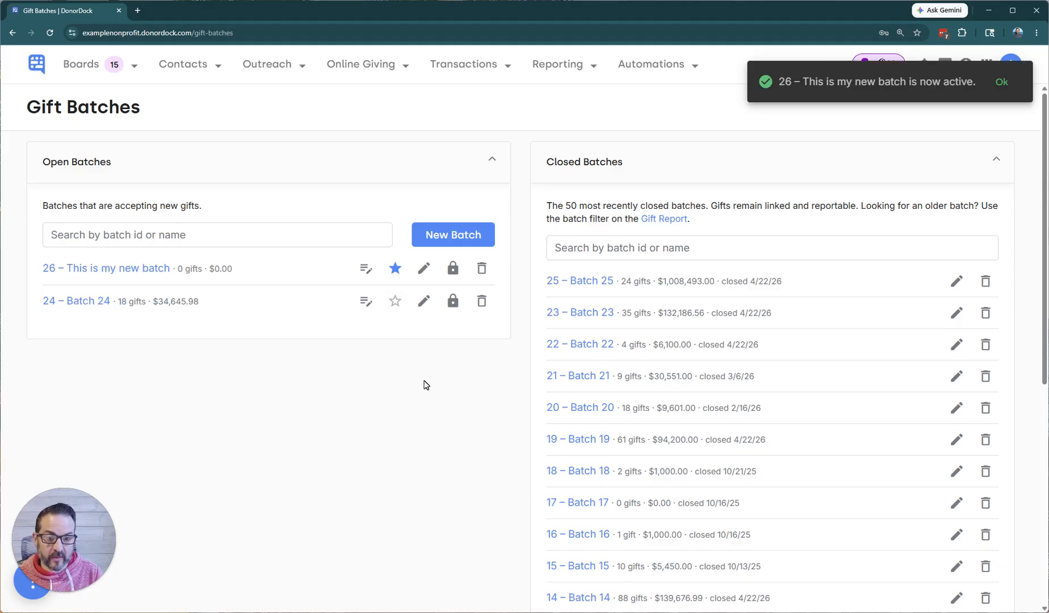
click(1001, 81)
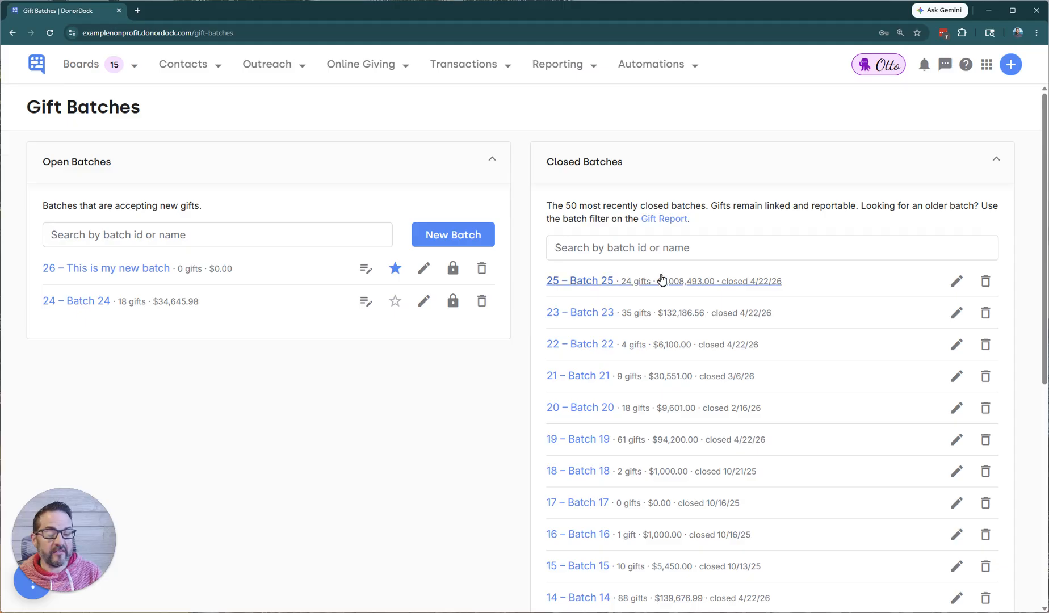
click(423, 270)
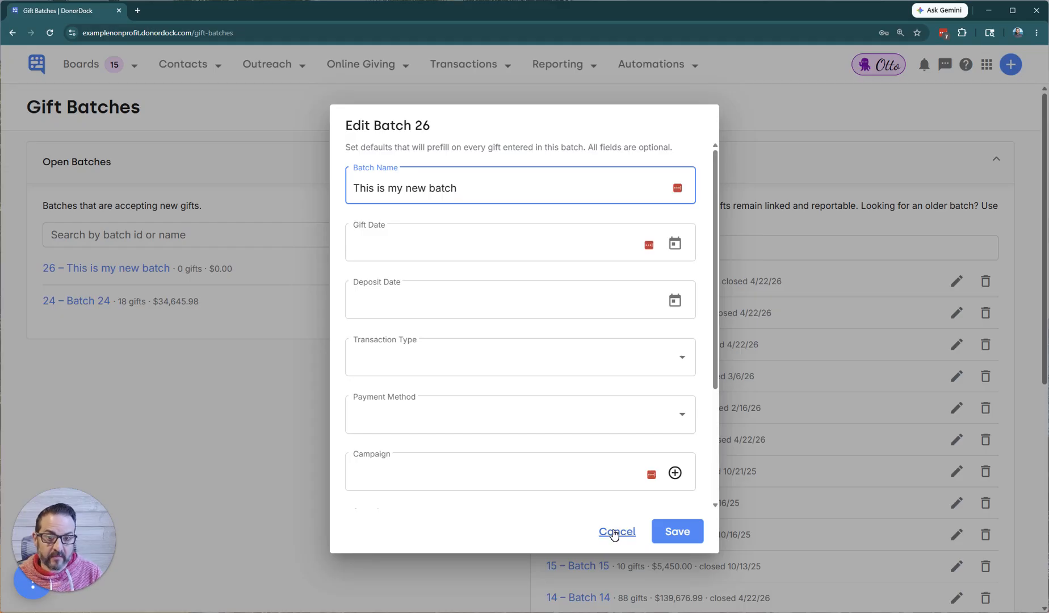
click(615, 532)
- Make Batch 24 the active batch and view its closing options without closing it
click(395, 300)
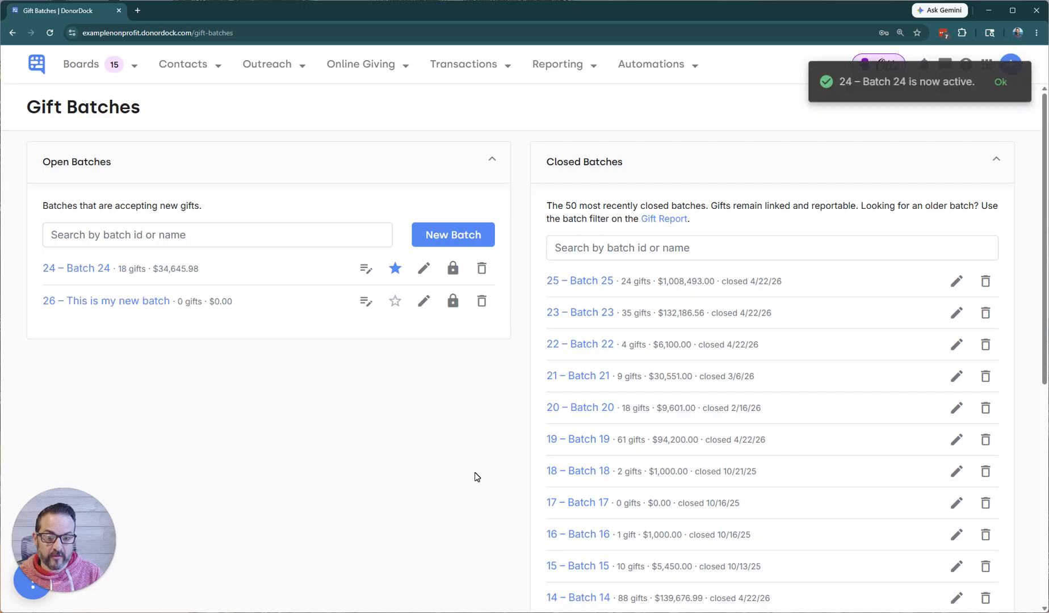
click(1003, 84)
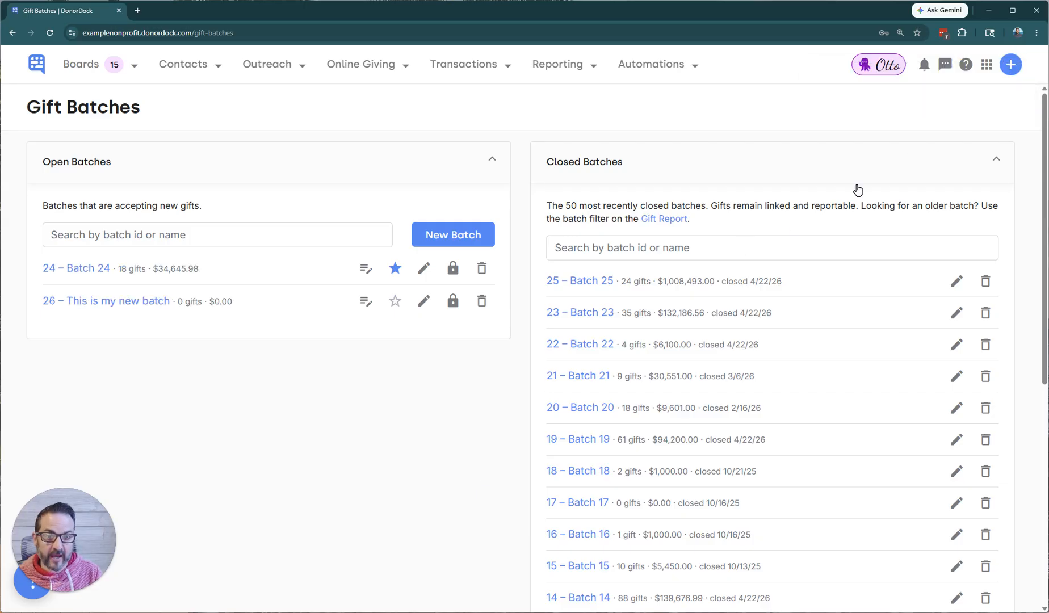
click(458, 275)
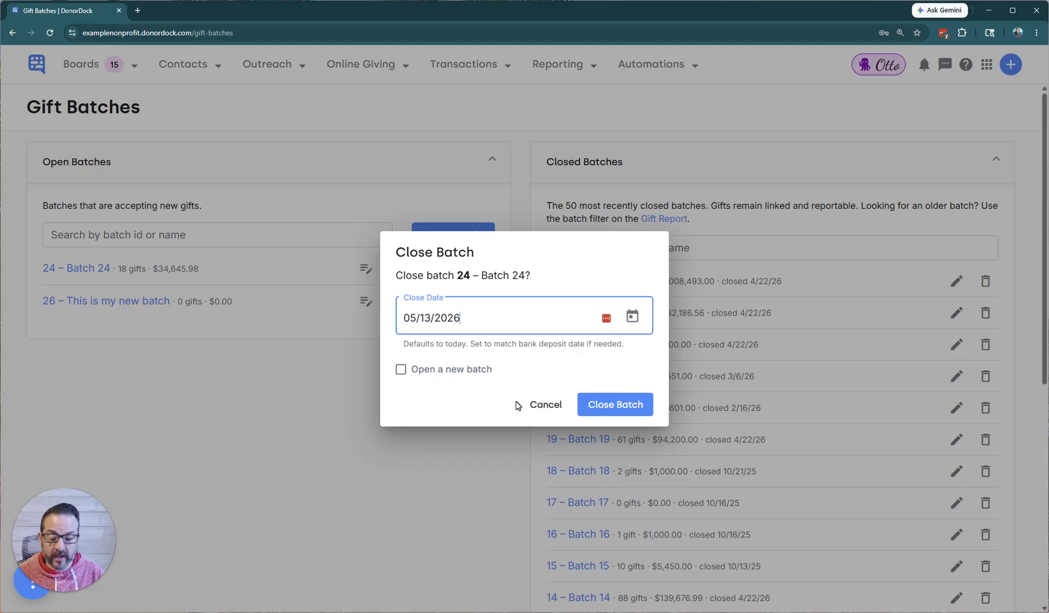
click(553, 407)
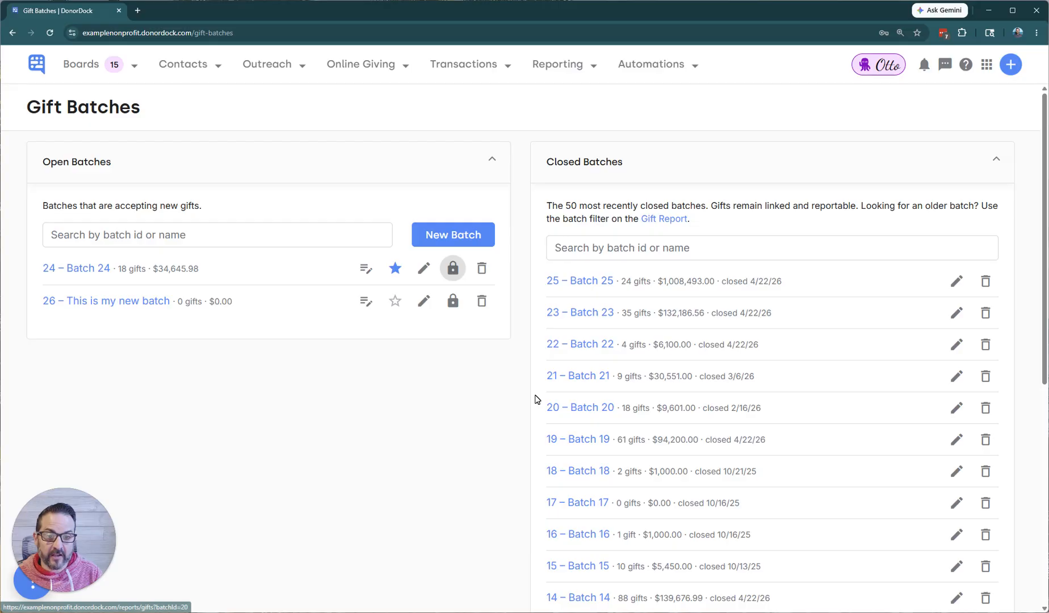
- Open a new gift form and view the open batches the gift could be assigned to
click(1009, 65)
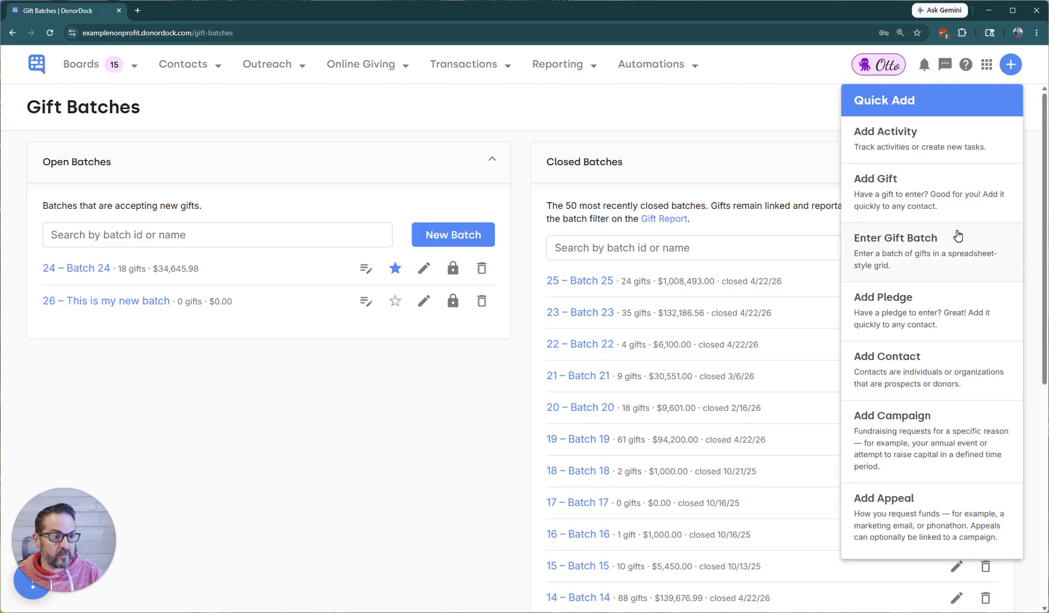
click(946, 197)
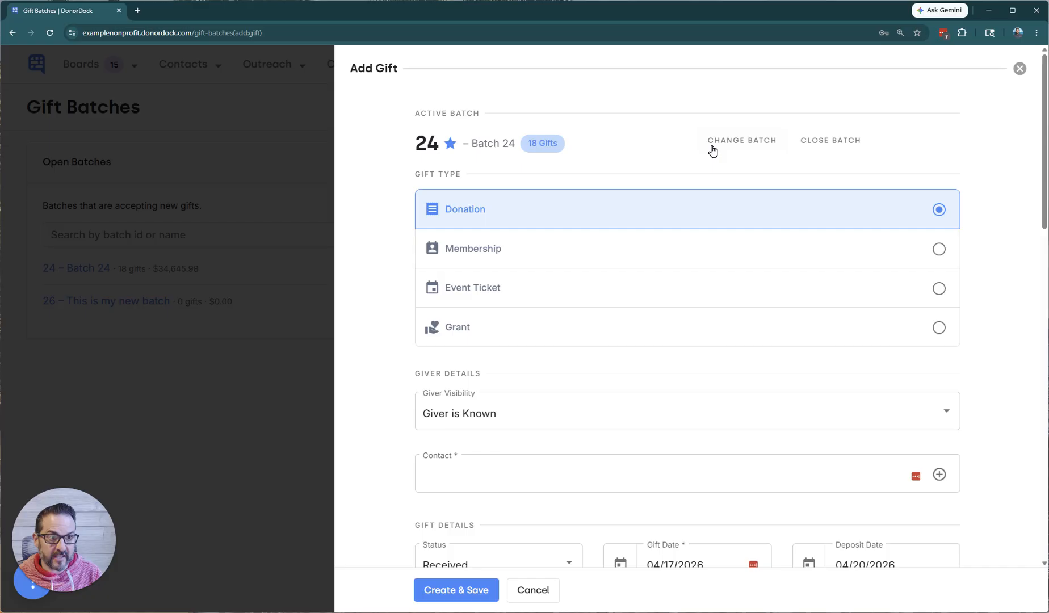
click(744, 144)
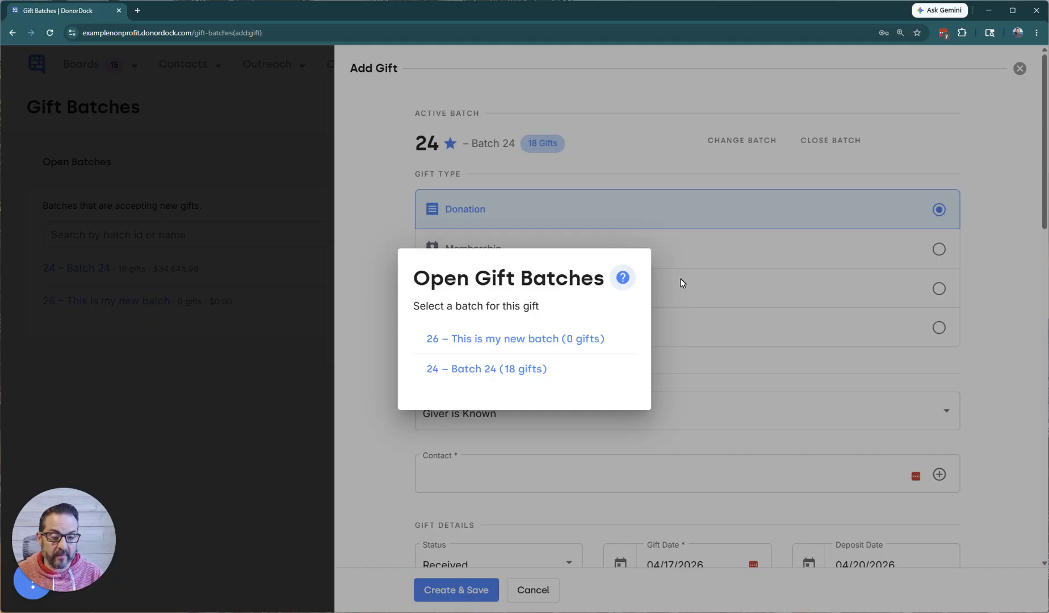
click(652, 139)
- Examine the new gift form from giver details through custom fields, and leave it without saving
scroll(667, 259, down, 5)
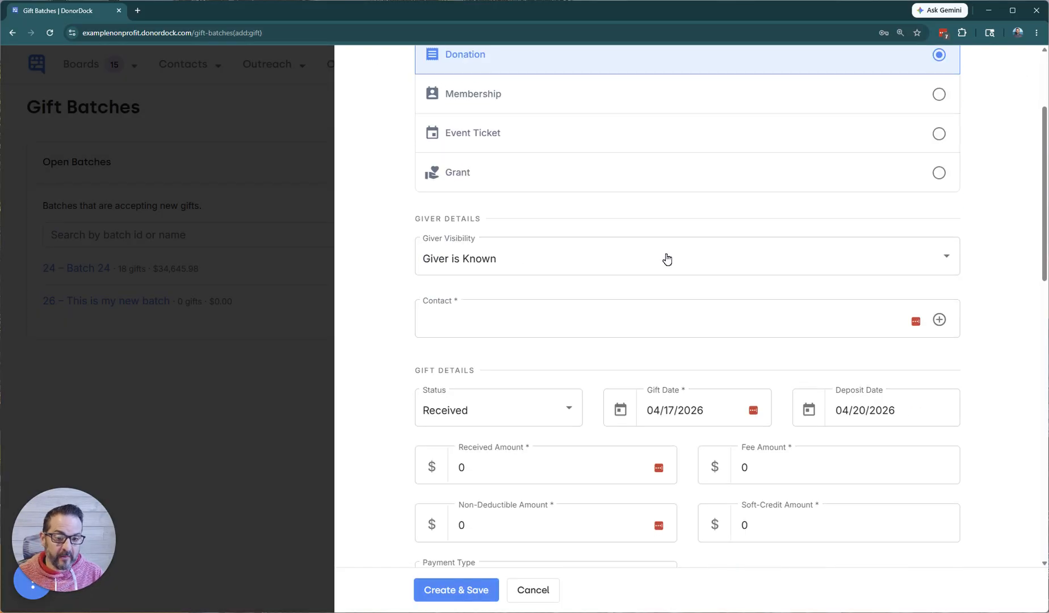
scroll(677, 244, down, 2)
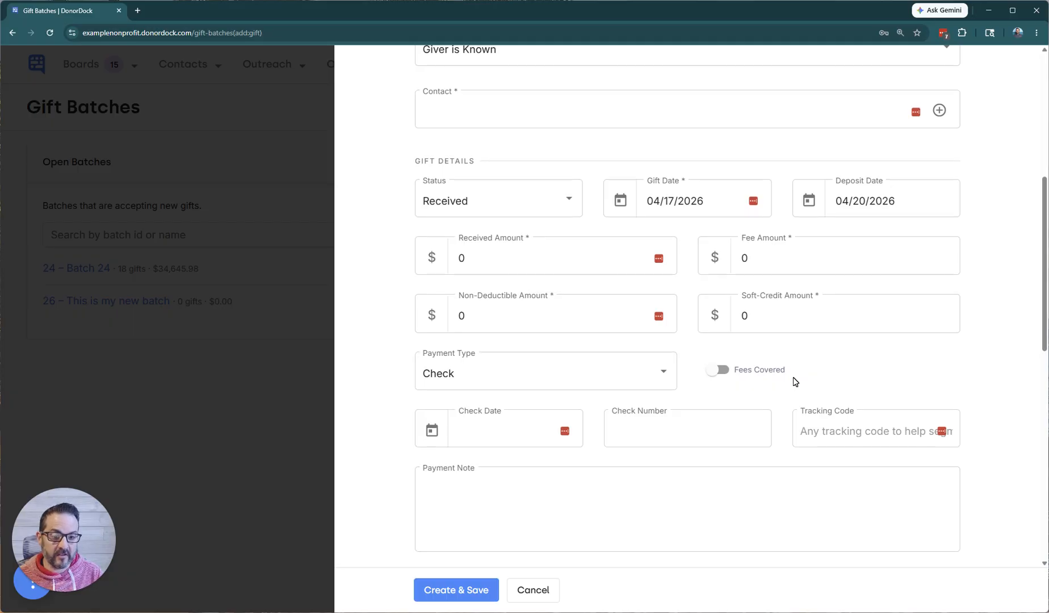
scroll(795, 382, down, 10)
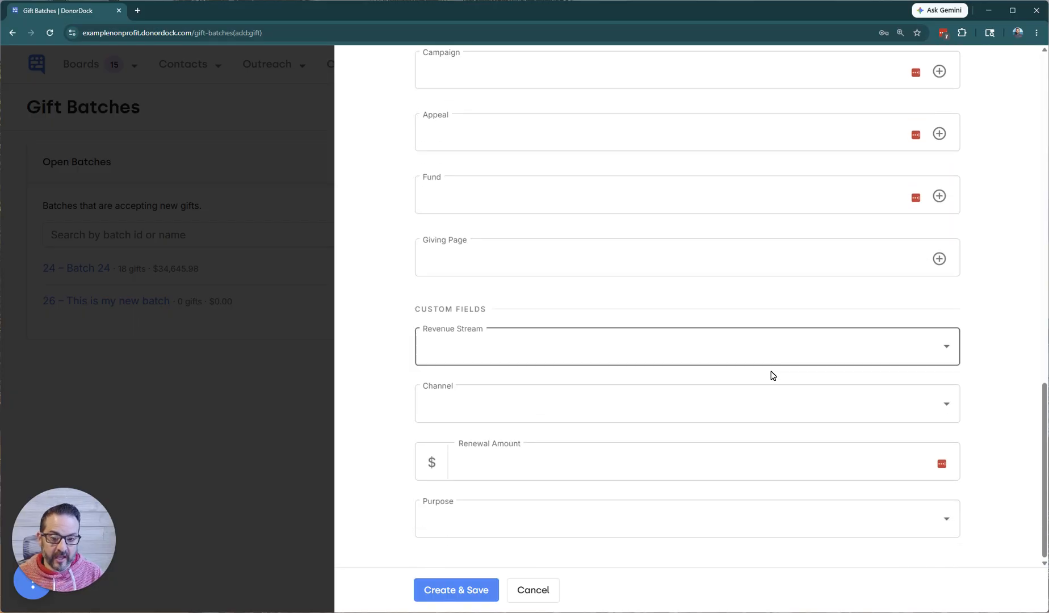
scroll(760, 386, up, 15)
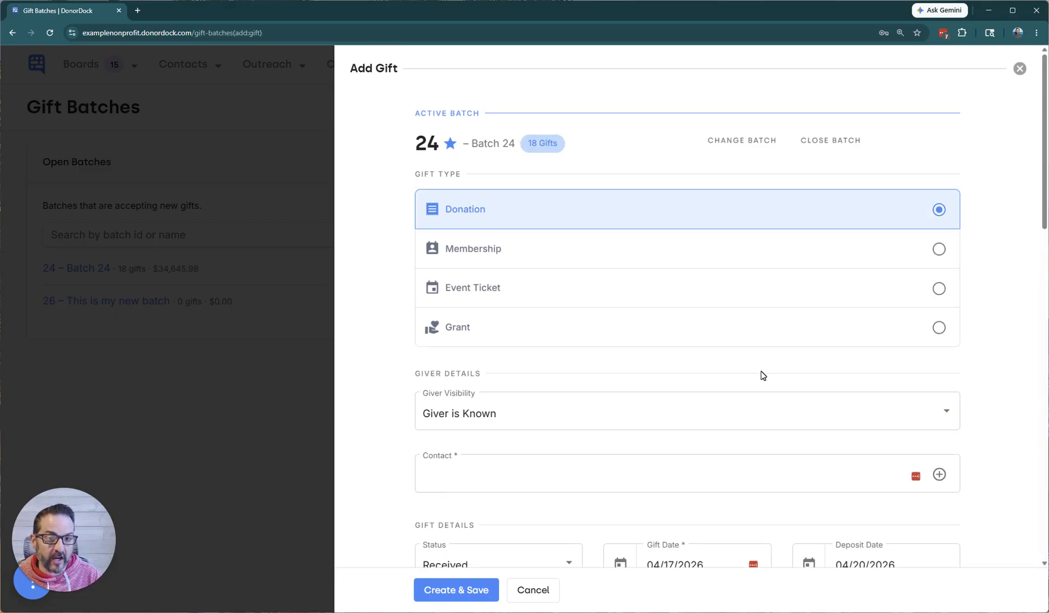
click(539, 592)
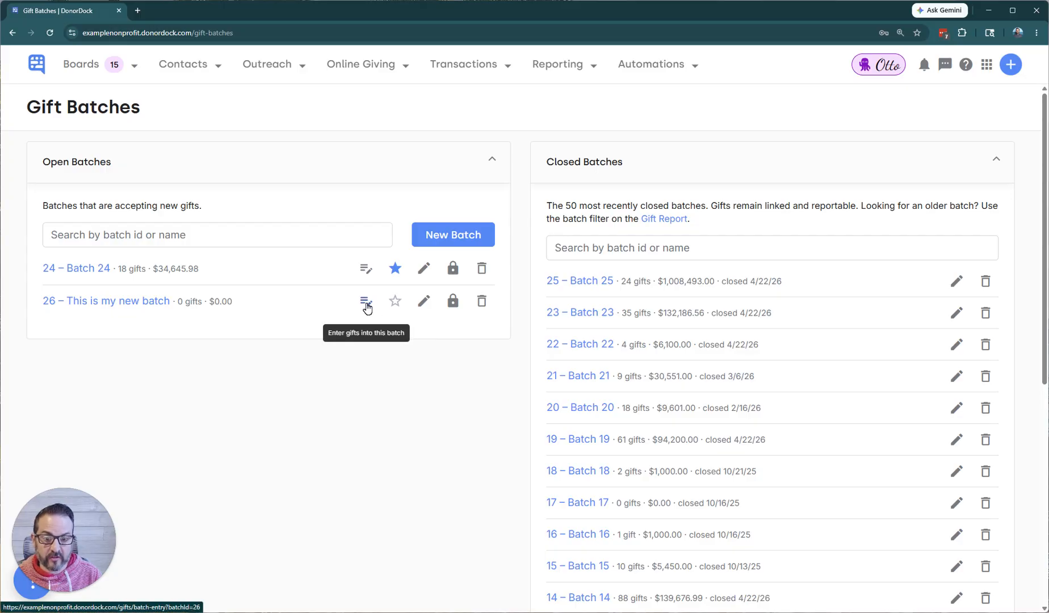
- Open Batch 24 in the batch gift entry grid and examine its saved gifts, blank rows and all columns
click(365, 269)
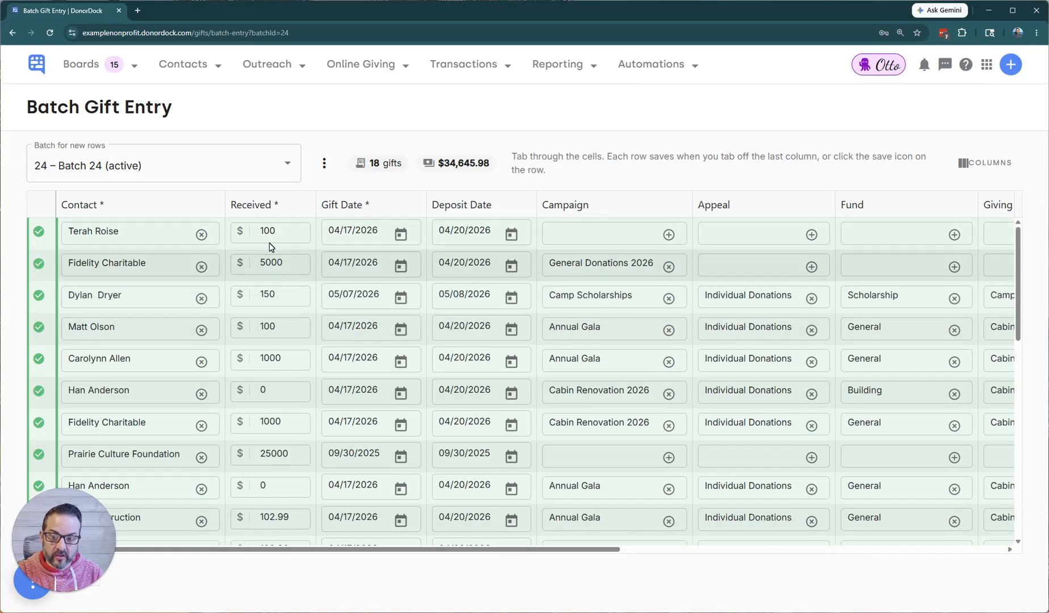
scroll(399, 360, down, 10)
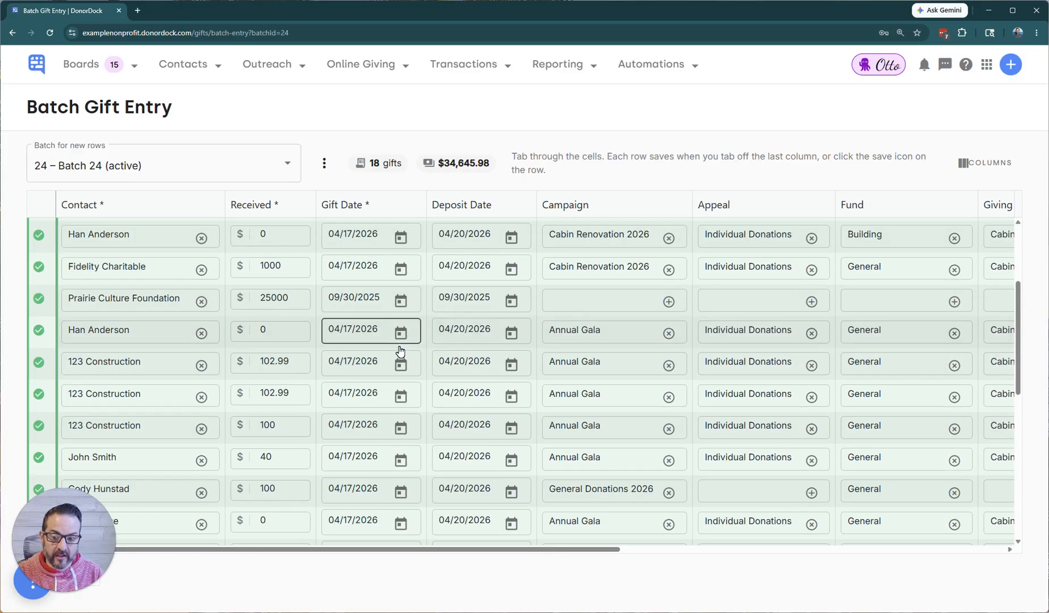
scroll(397, 364, up, 2)
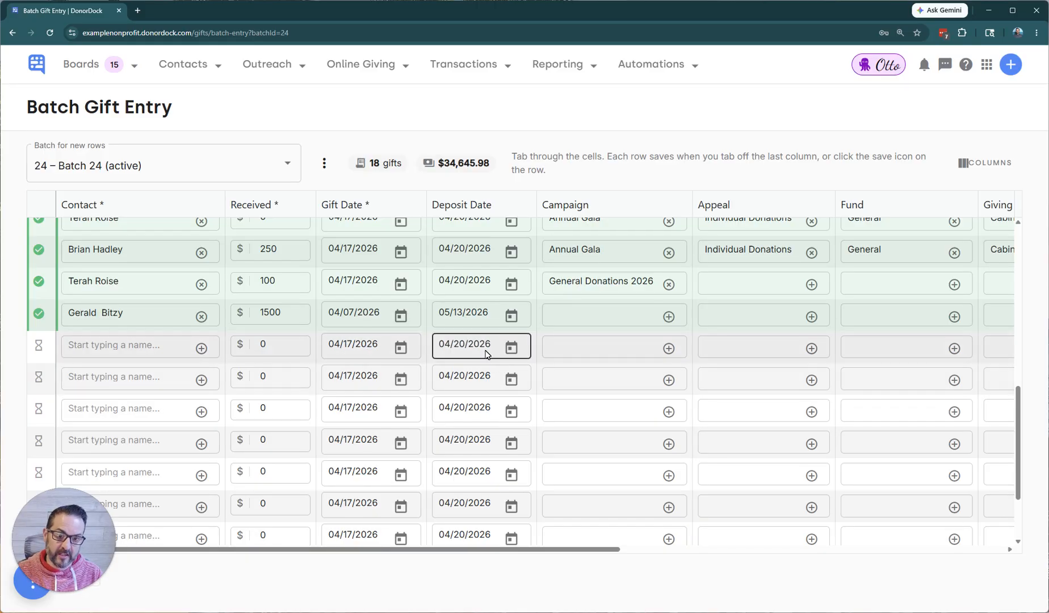
drag(498, 554, 768, 579)
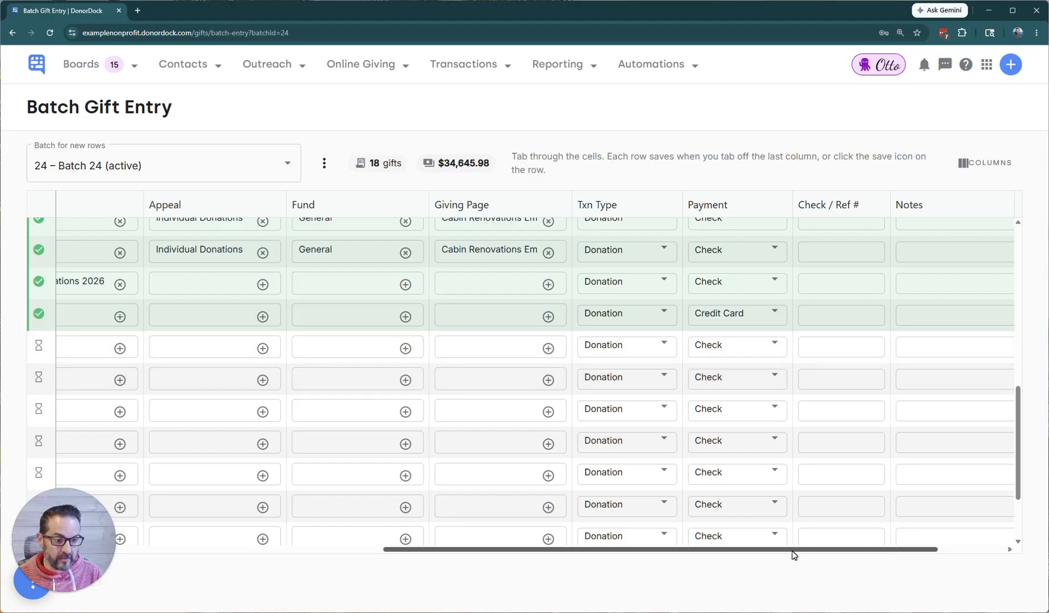
drag(791, 552, 888, 551)
drag(797, 548, 413, 548)
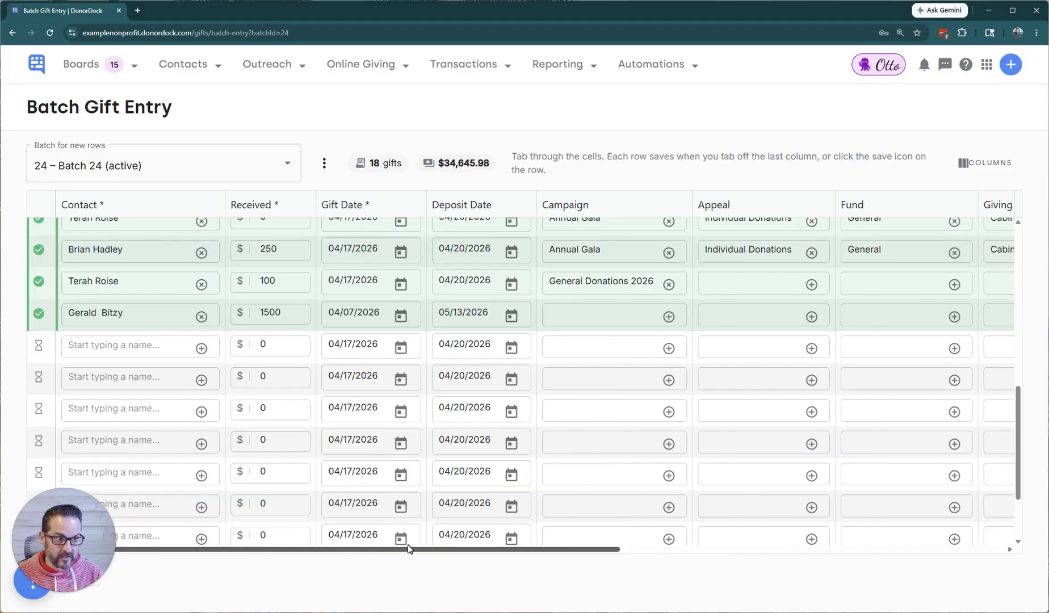
- Review which columns can be enabled in the gift entry grid, and return to the batch's saved gifts
click(971, 162)
scroll(498, 314, down, 5)
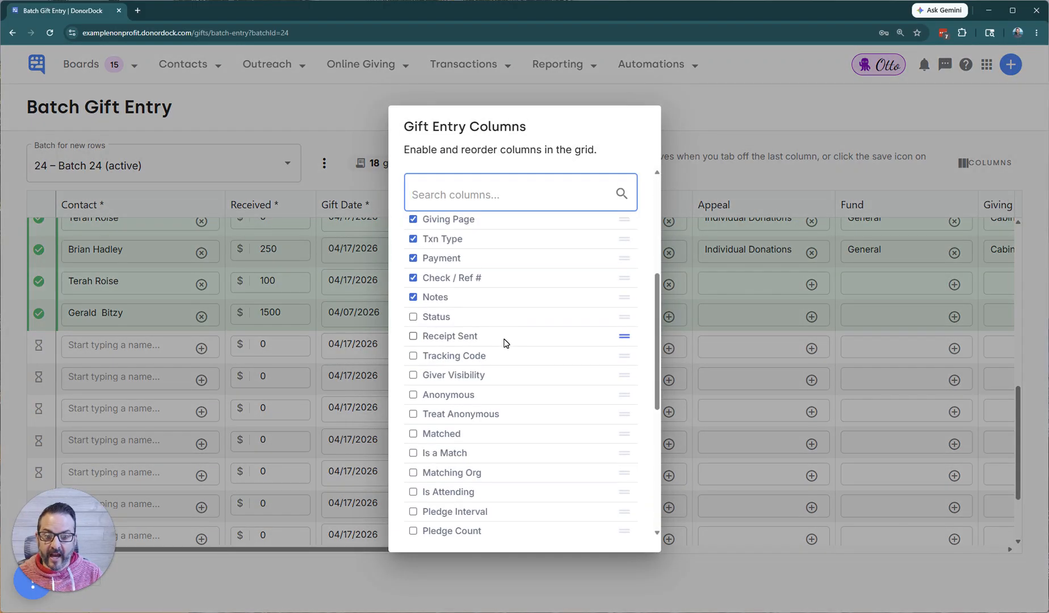
scroll(506, 365, up, 7)
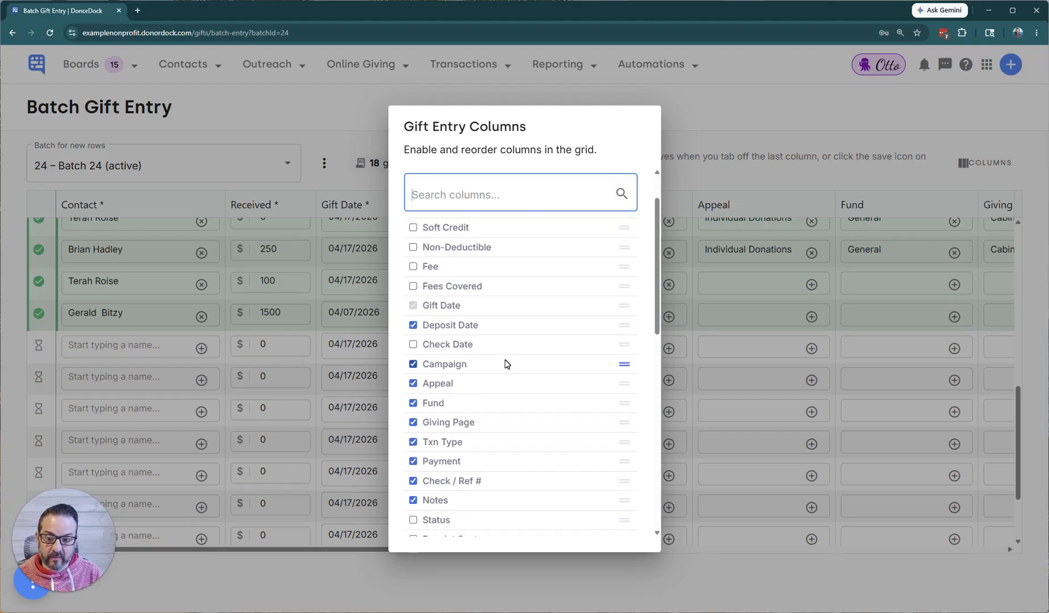
click(759, 171)
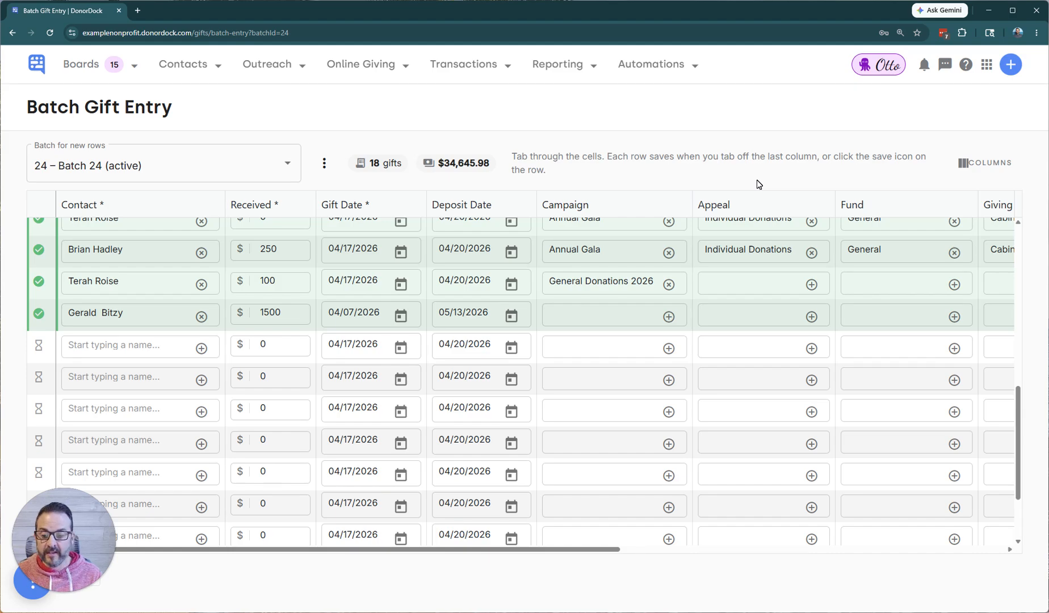
scroll(386, 274, up, 10)
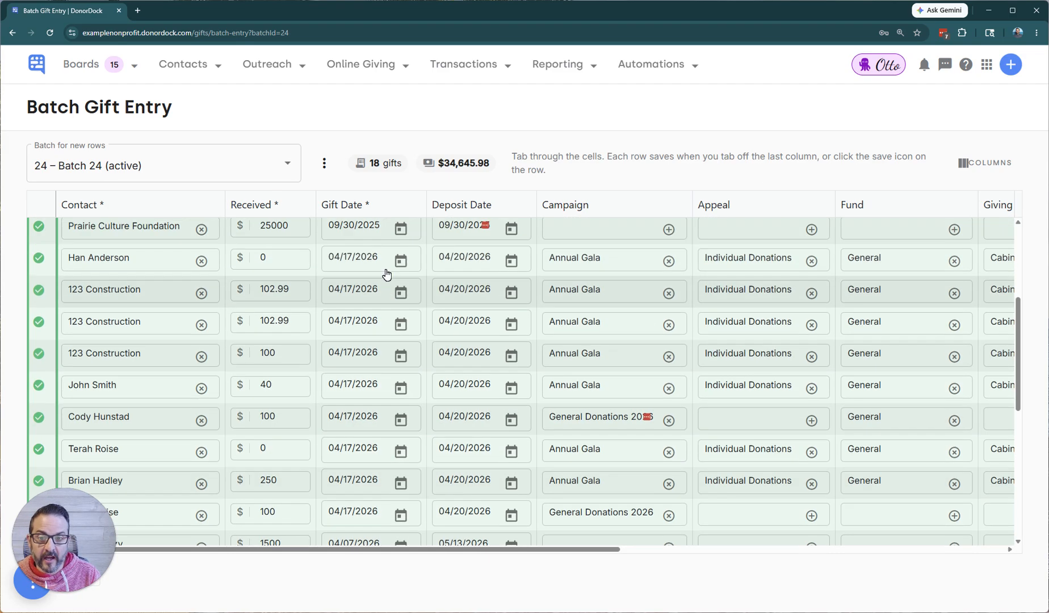
- Switch the gift entry grid to batch 26, "This is my new batch", and accept clearing the grid
click(272, 171)
click(192, 141)
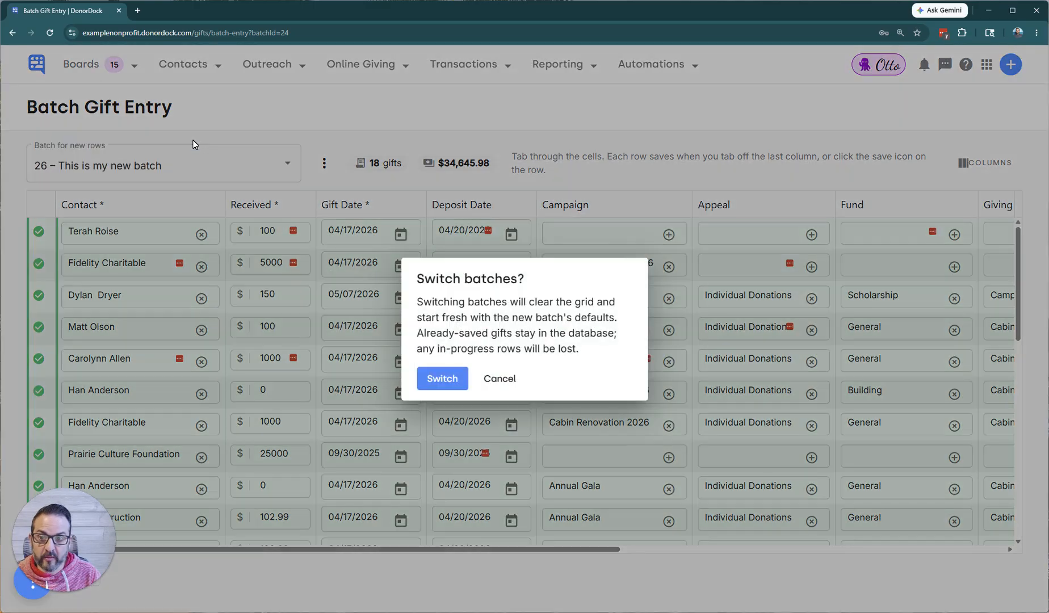
click(447, 384)
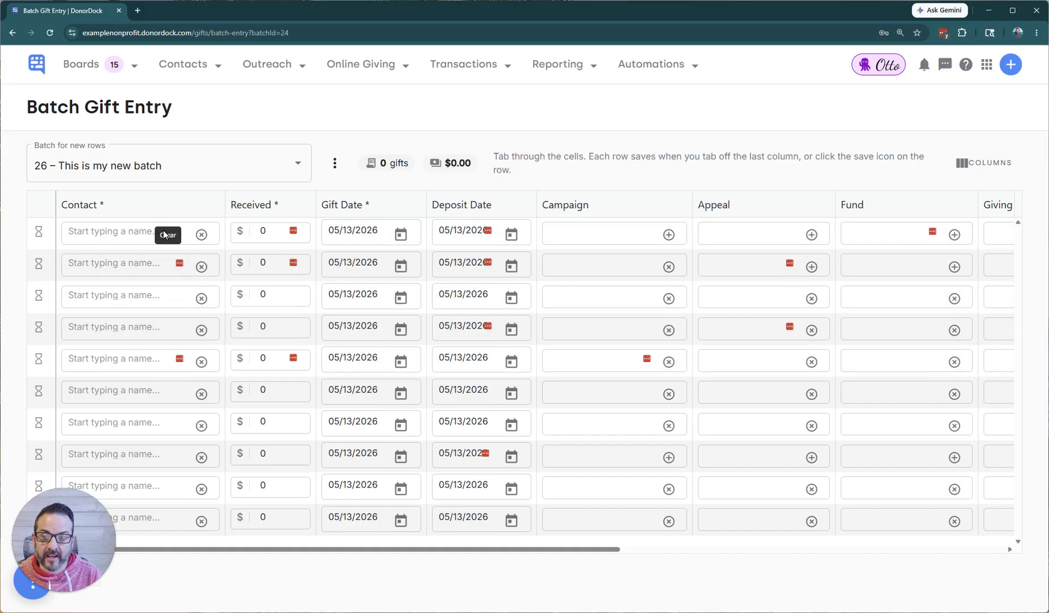
- Assign the suggested individual contact to the first blank row and set the received amount to $40
click(199, 234)
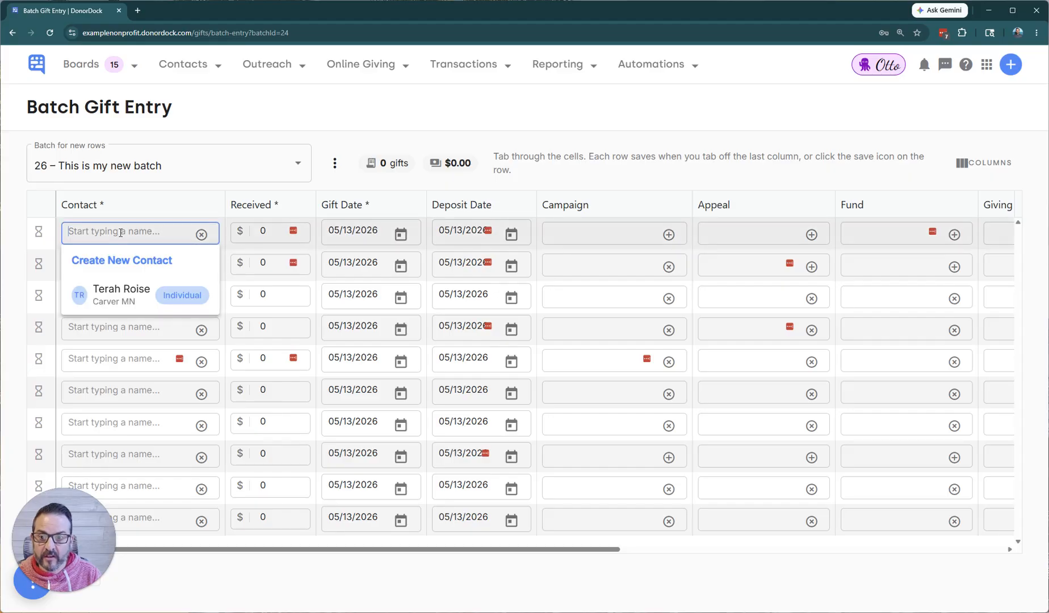
click(123, 292)
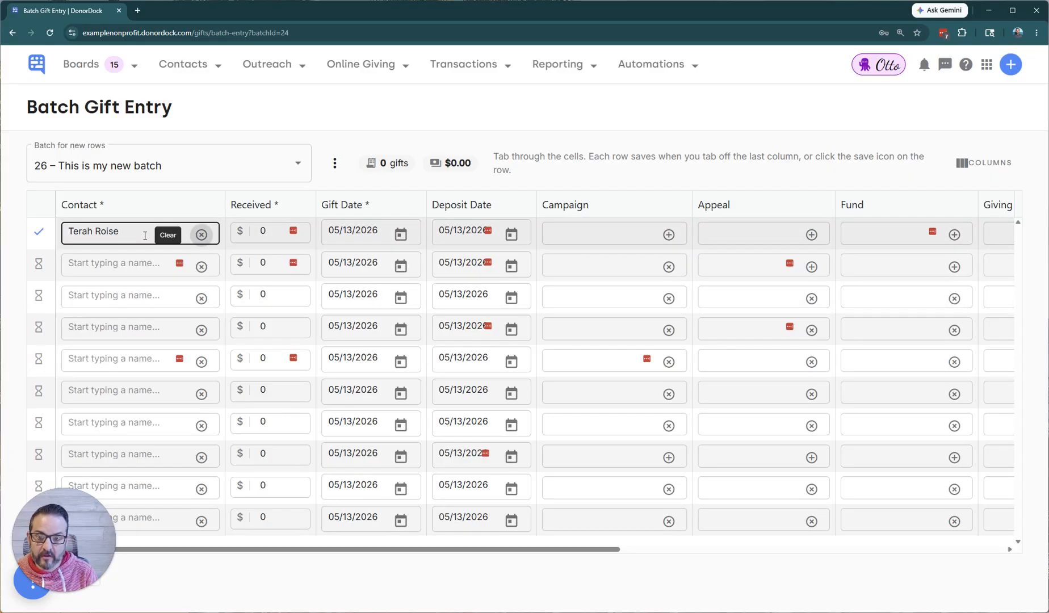
key(Tab)
text(40)
- Save the first gift row, keeping the default dates, Donation transaction type and Check payment, with campaign, appeal and fund blank
key(Tab)
key(Tab)
key(Tab)
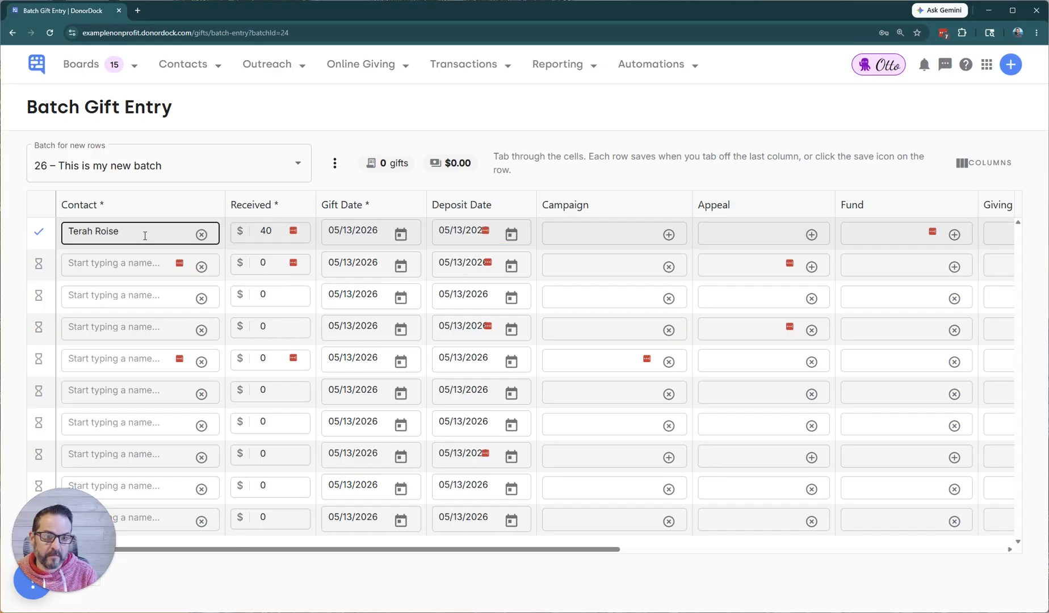
key(Tab)
key(Tab)
key(Tab)
key(Tab)
key(Tab)
key(Tab)
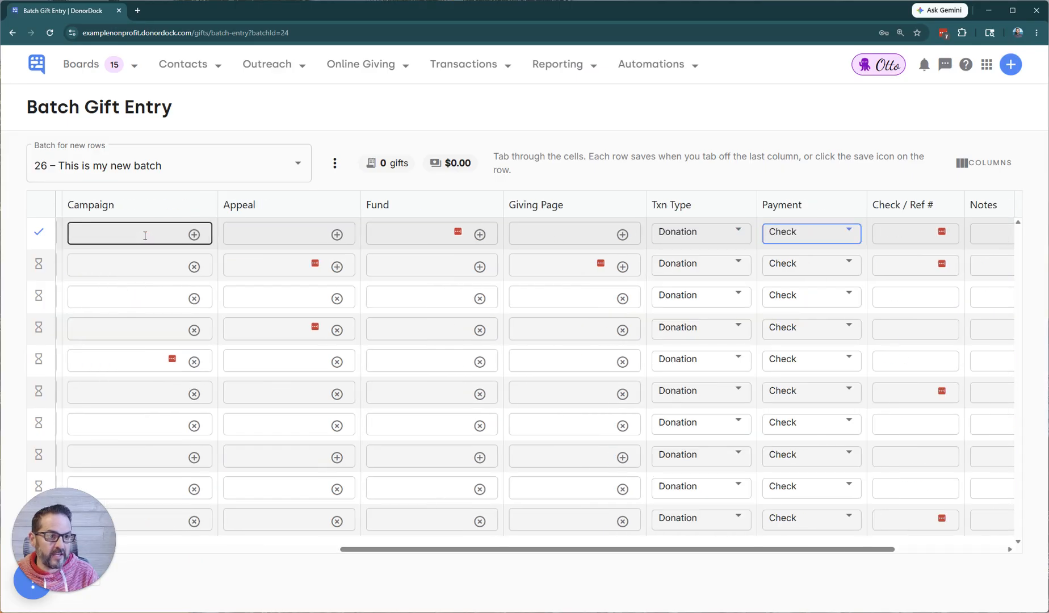
key(Tab)
key(Tab)
key(Tab)
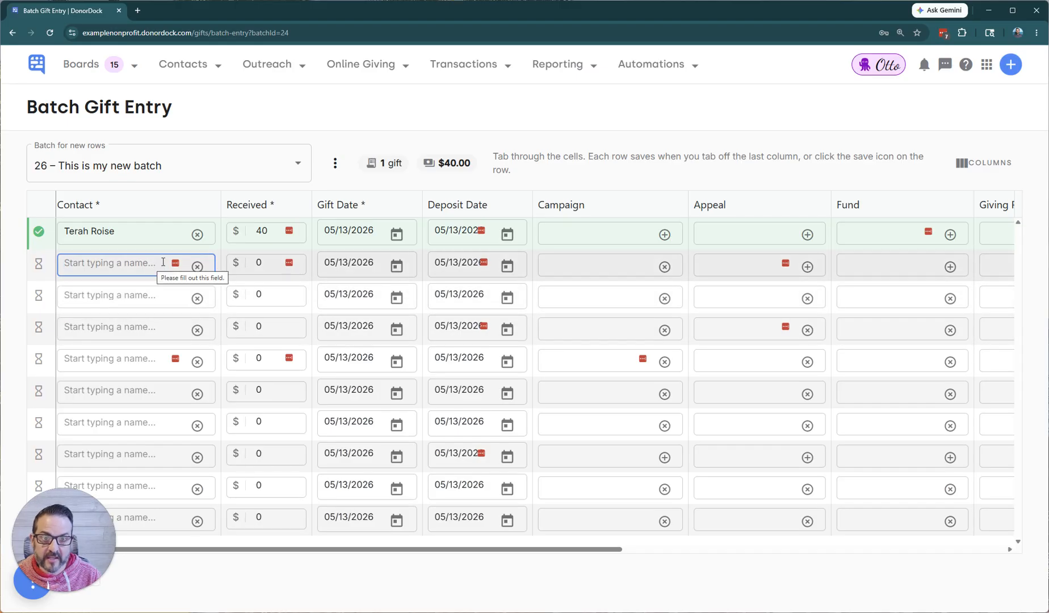
- Open the standard Gifts This Month report from the gift reports
click(593, 69)
click(593, 102)
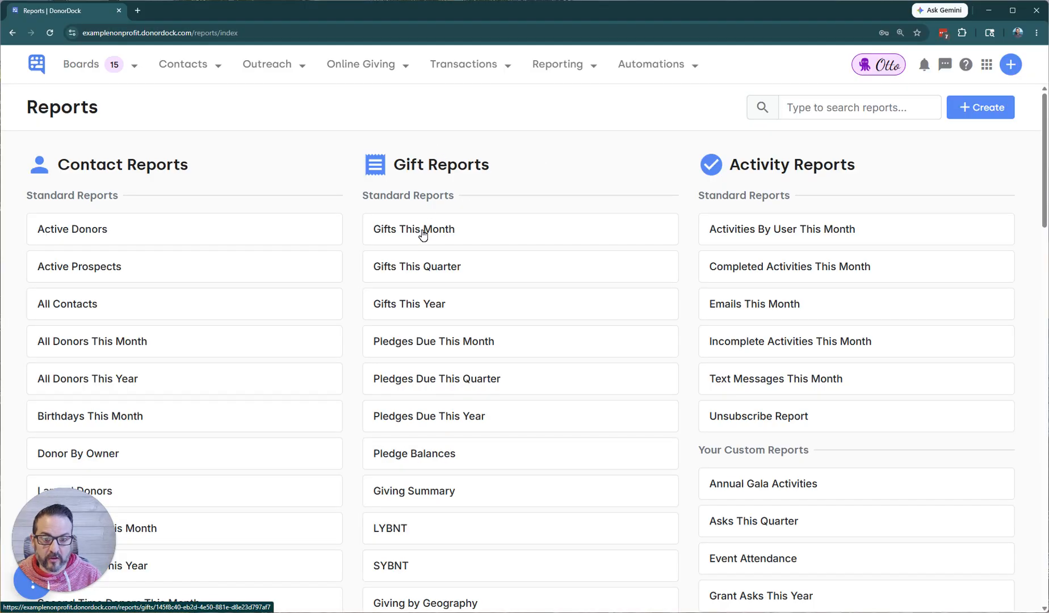
click(426, 235)
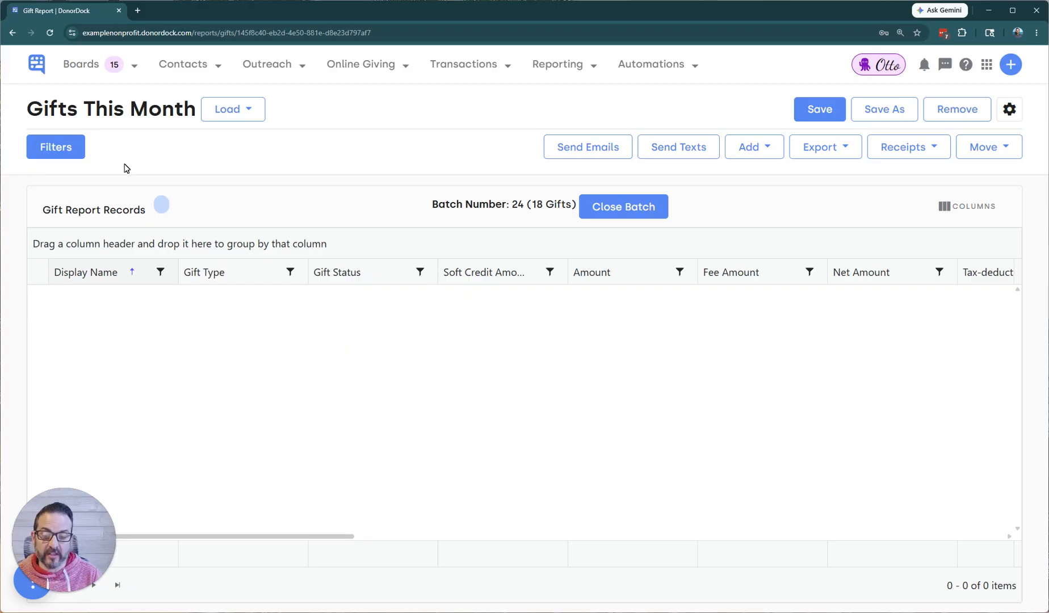
- Filter the Gifts This Month report to batch "26 – This is my new batch" and run it
click(74, 153)
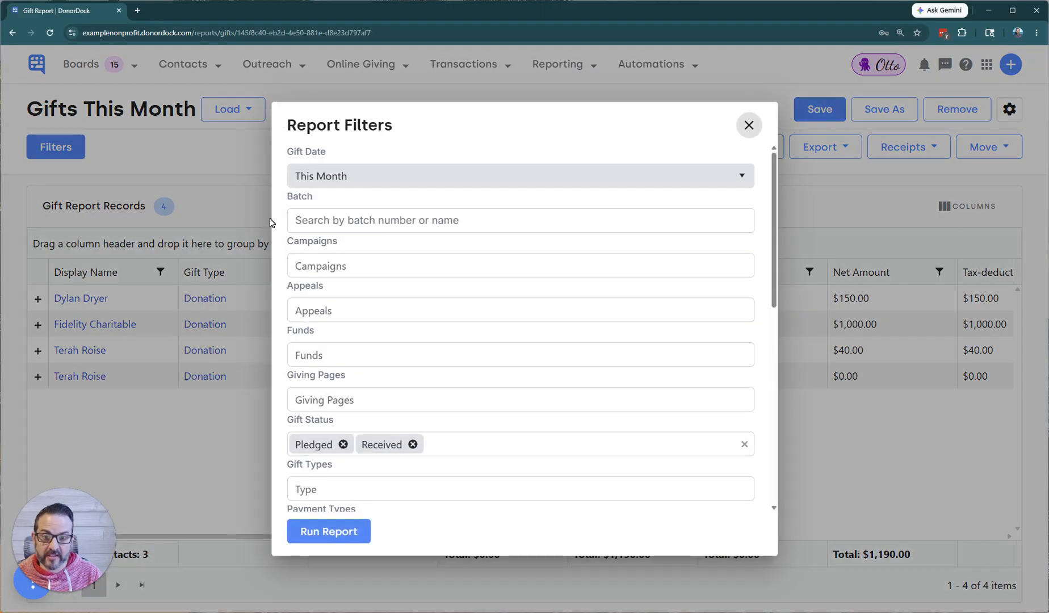
click(369, 221)
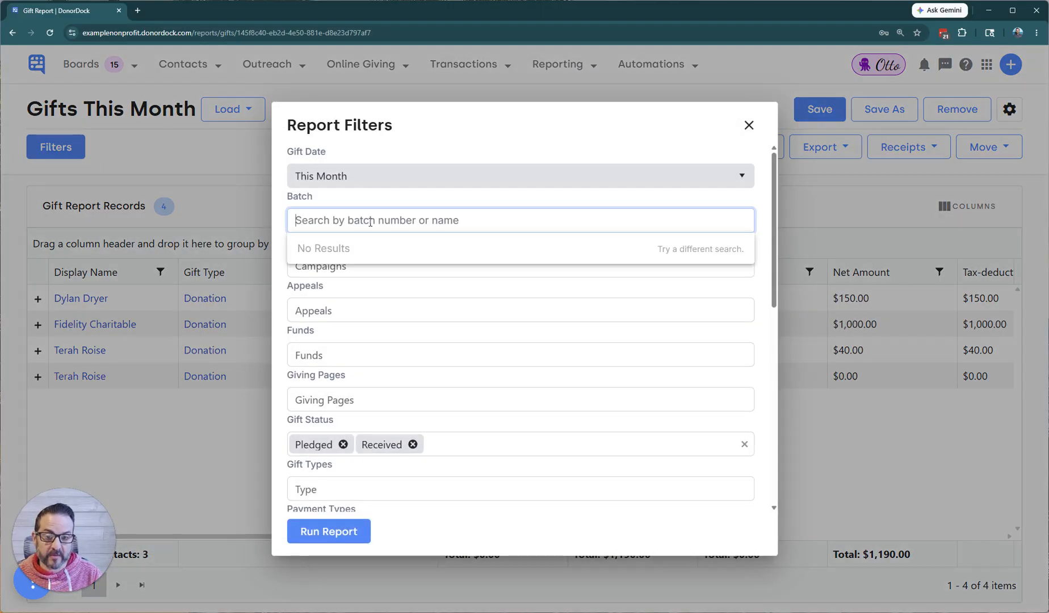
text(BA)
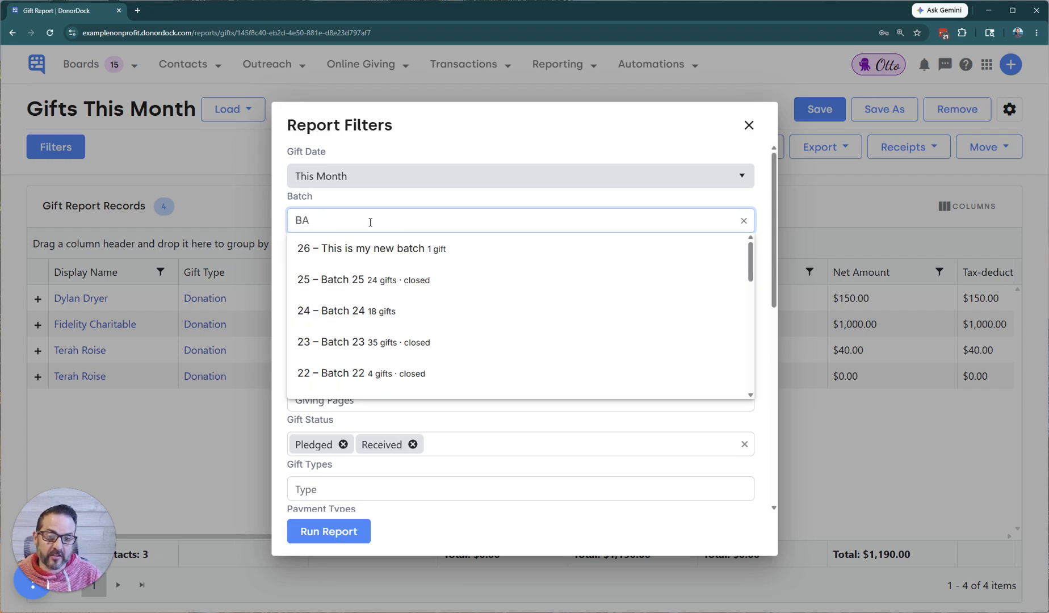
click(381, 253)
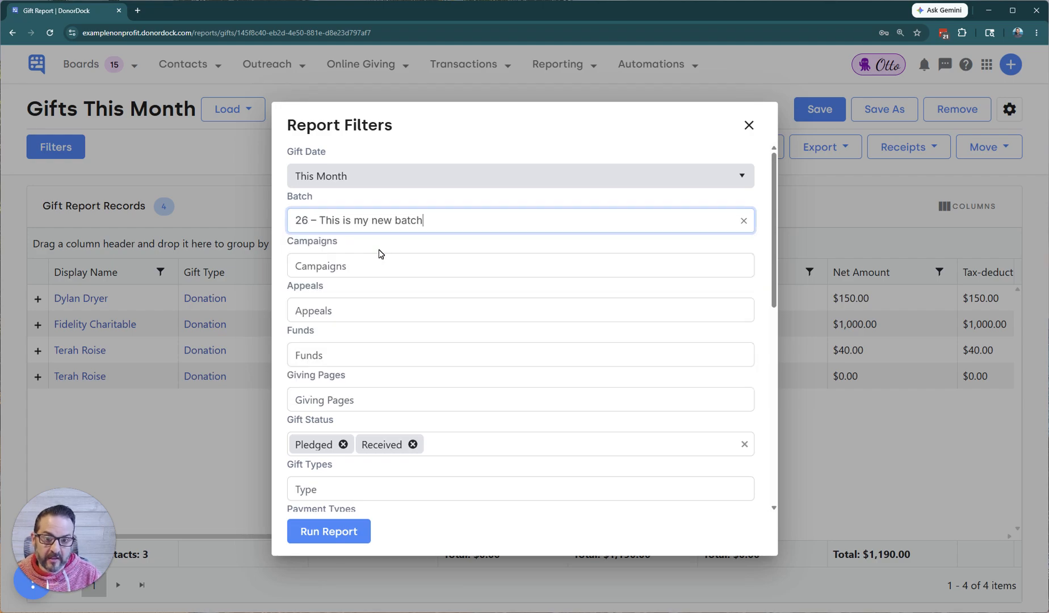
click(329, 531)
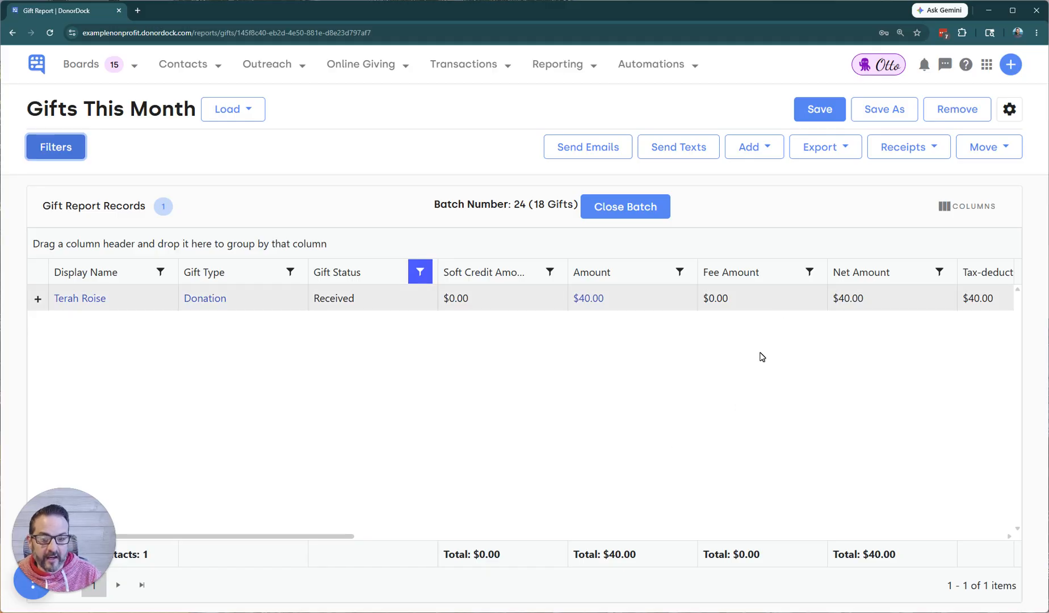
mouse_move(101, 540)
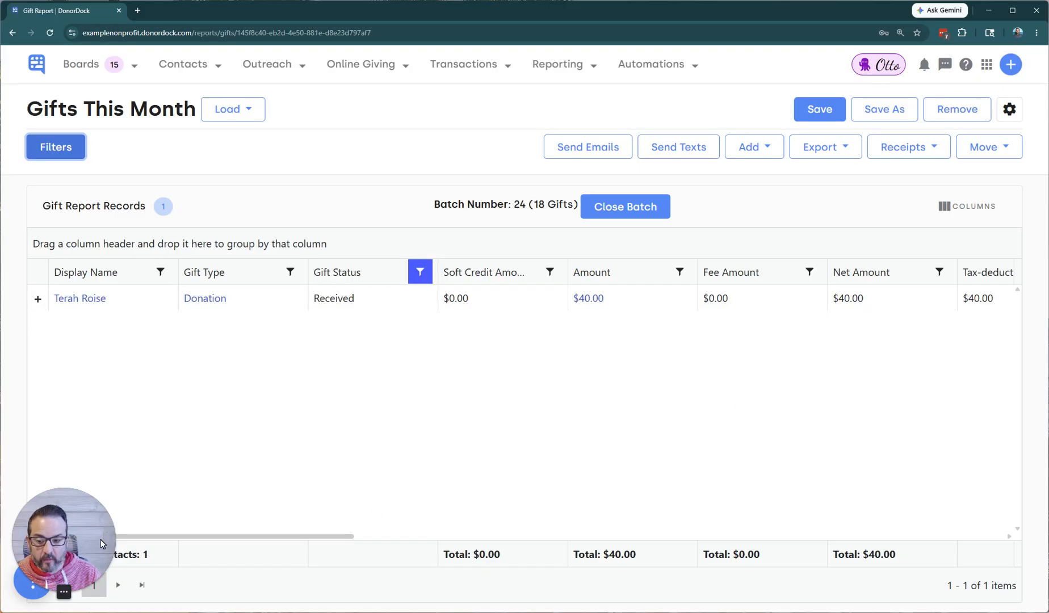
click(58, 540)
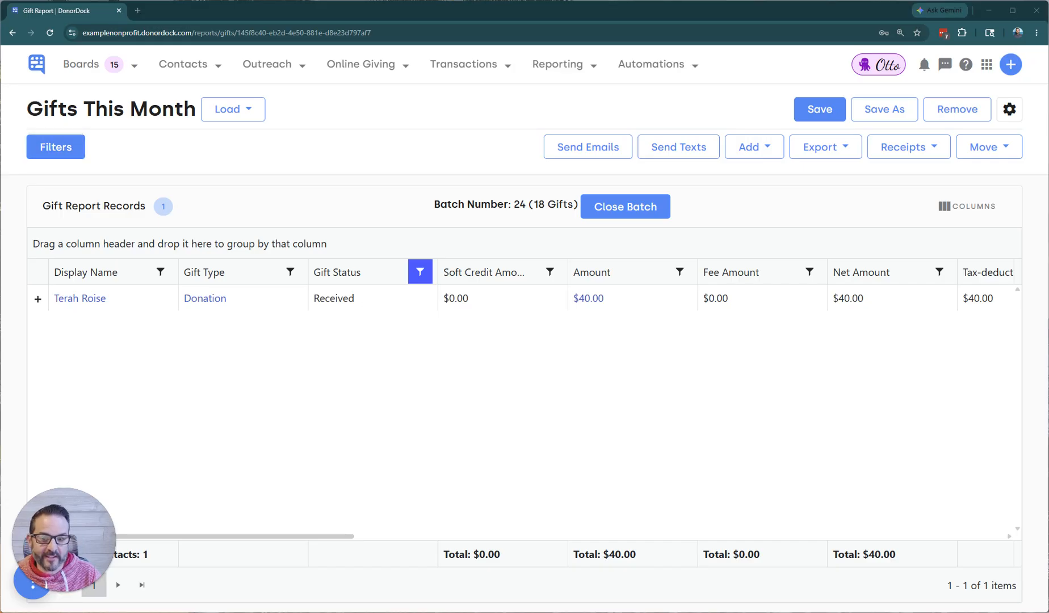